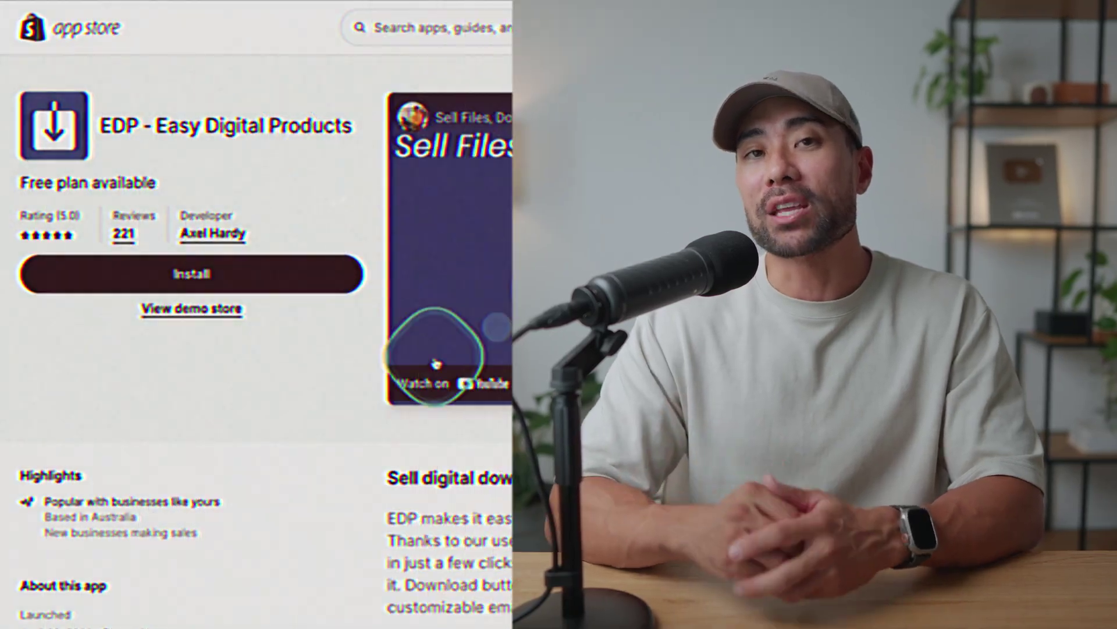
Step: Scroll the admin home, then go to Apps > Add apps to browse for digital downloads apps
{"action": "scroll", "coordinate": [466, 408], "scroll_direction": "down", "scroll_amount": 10}
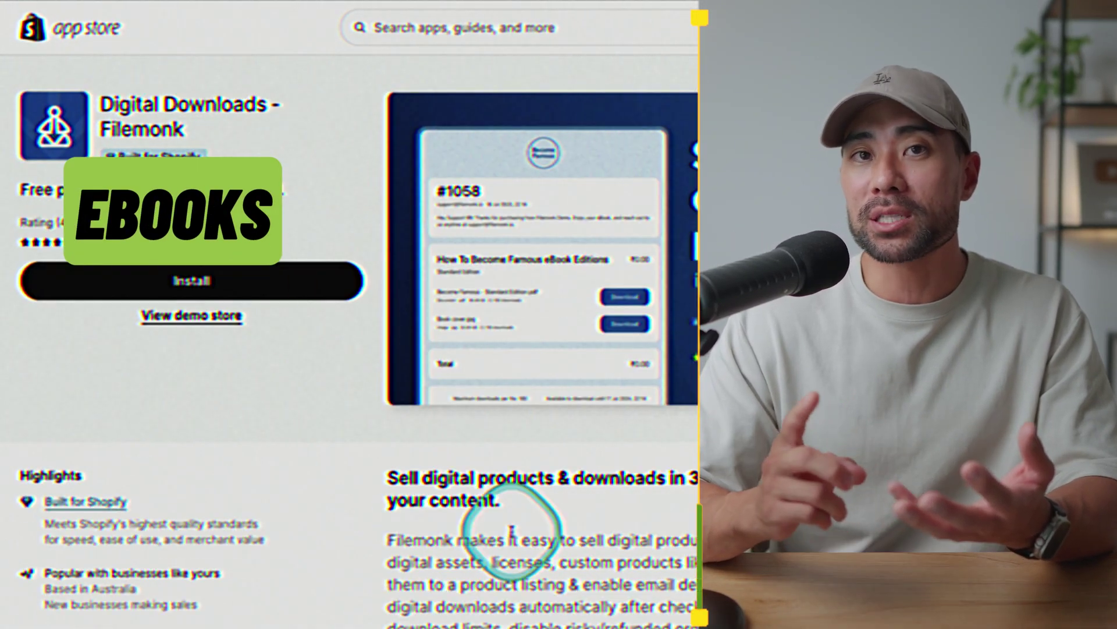
{"action": "scroll", "coordinate": [536, 519], "scroll_direction": "down", "scroll_amount": 10}
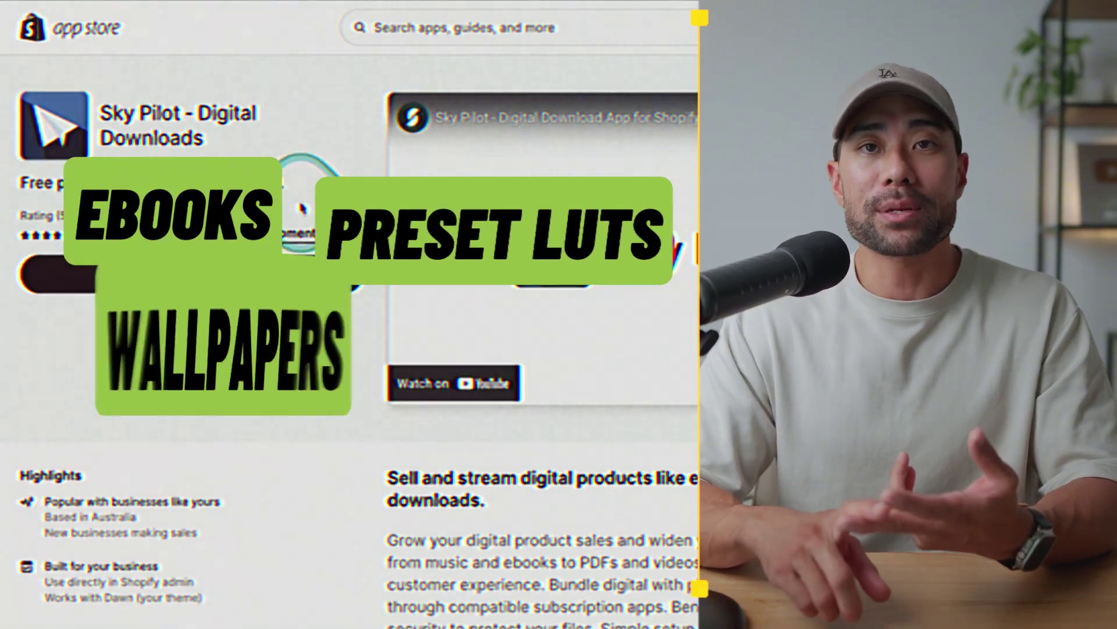
{"action": "scroll", "coordinate": [112, 444], "scroll_direction": "down", "scroll_amount": 10}
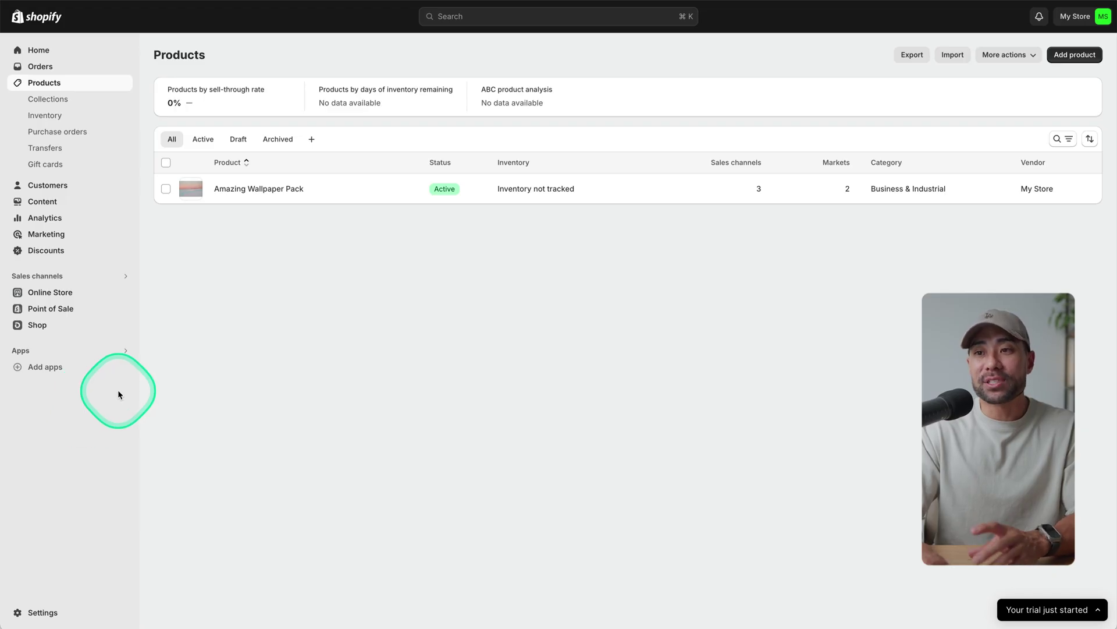
{"action": "left_click", "coordinate": [31, 351]}
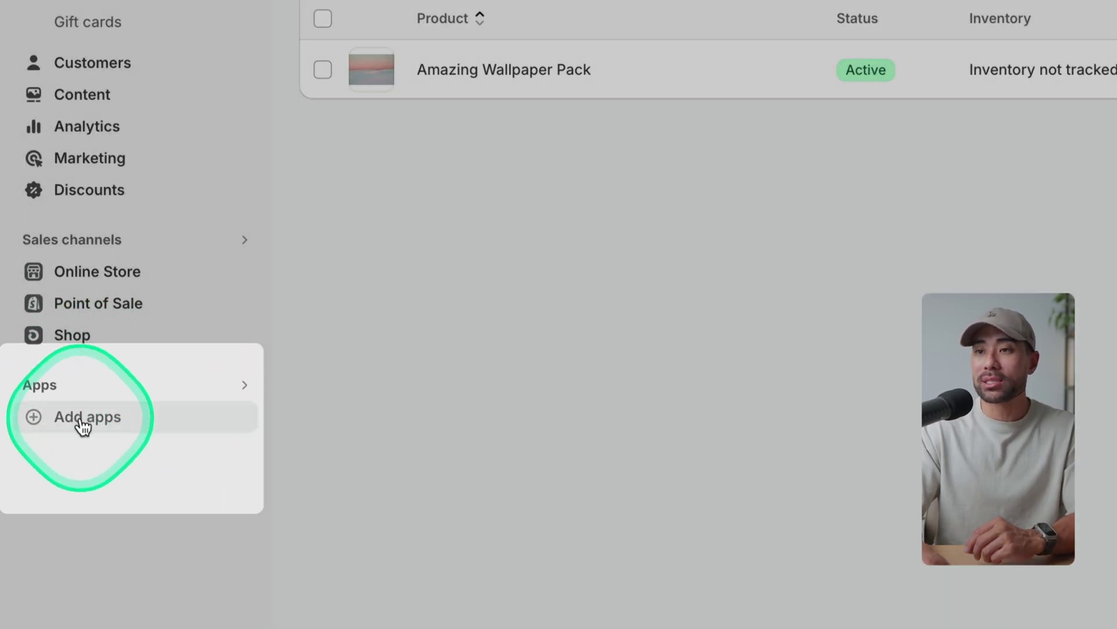
{"action": "left_click", "coordinate": [83, 419]}
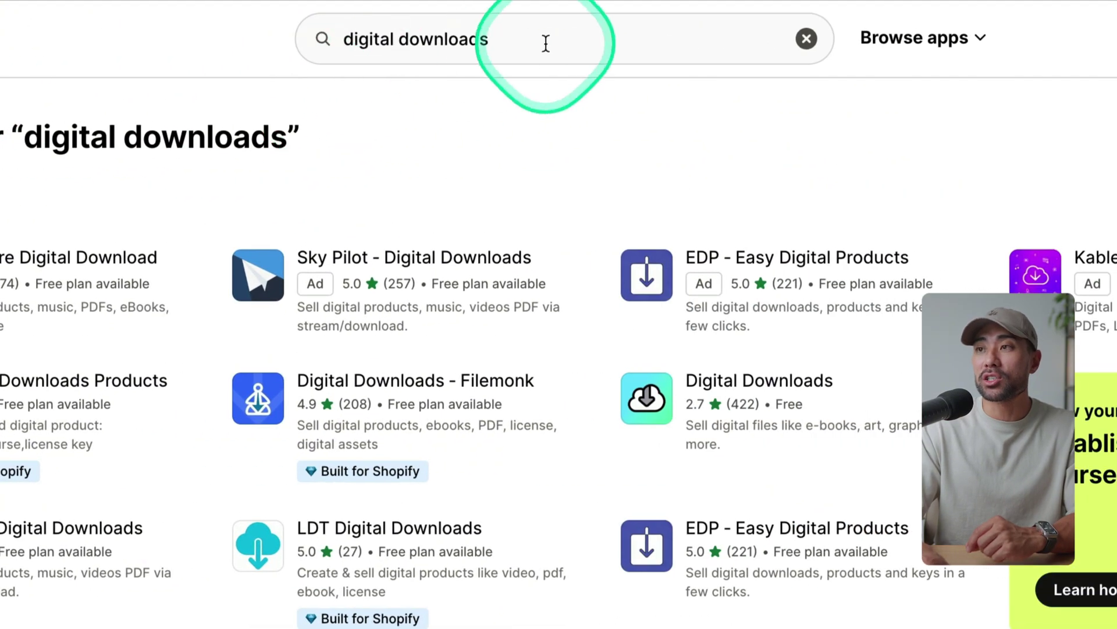
Step: From the digital downloads results, open the EDP - Easy Digital Products app listing
{"action": "left_click", "coordinate": [873, 39]}
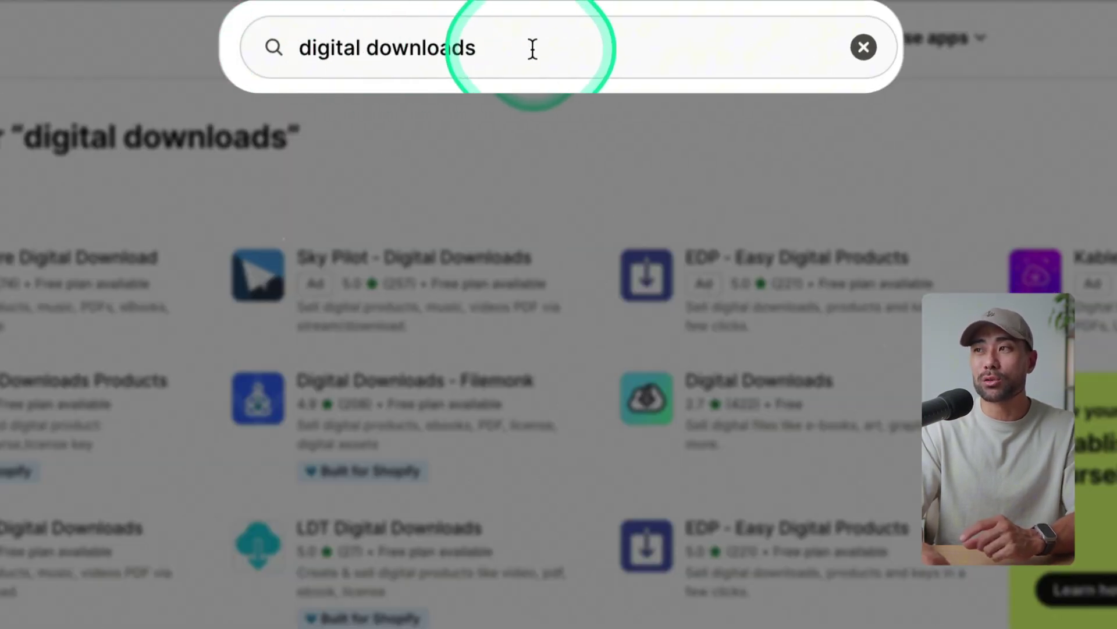
{"action": "left_click", "coordinate": [533, 48]}
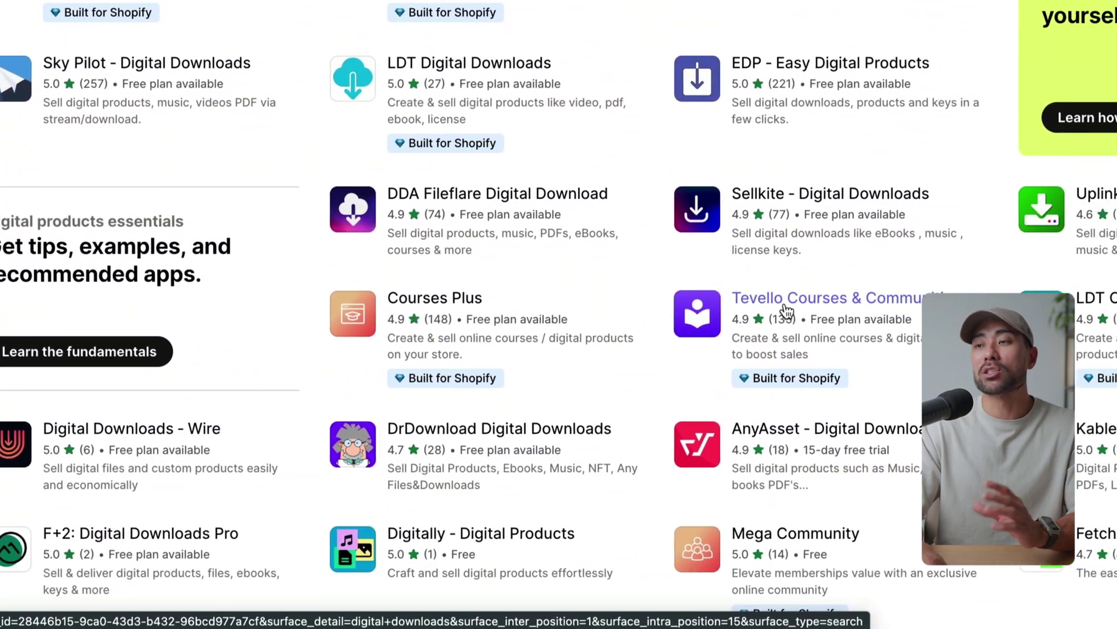
{"action": "left_click", "coordinate": [940, 371]}
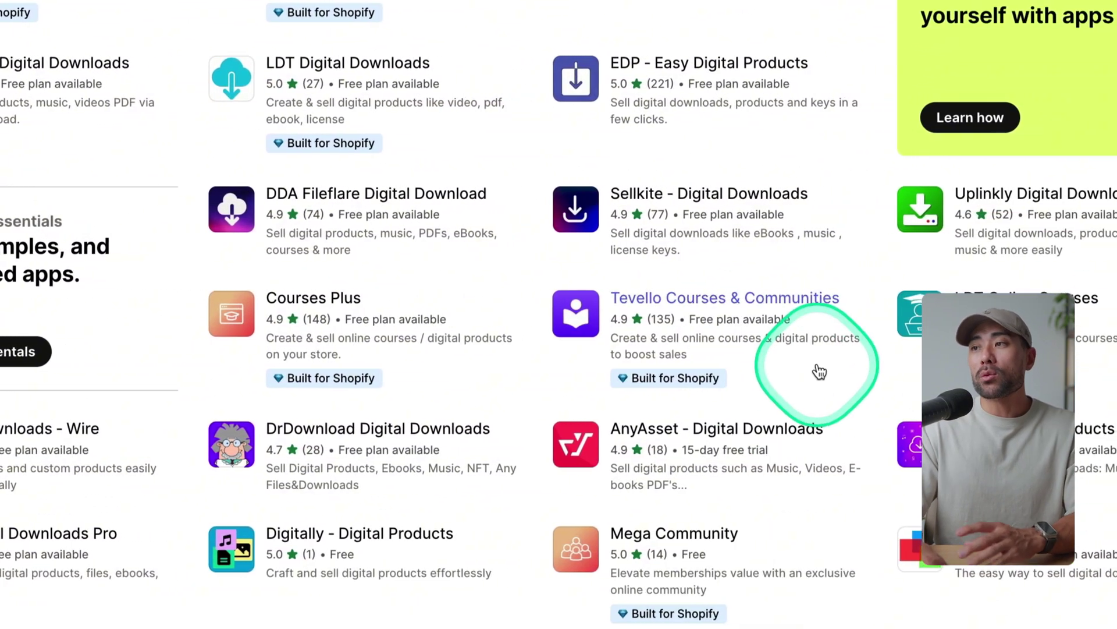
{"action": "left_click", "coordinate": [489, 235]}
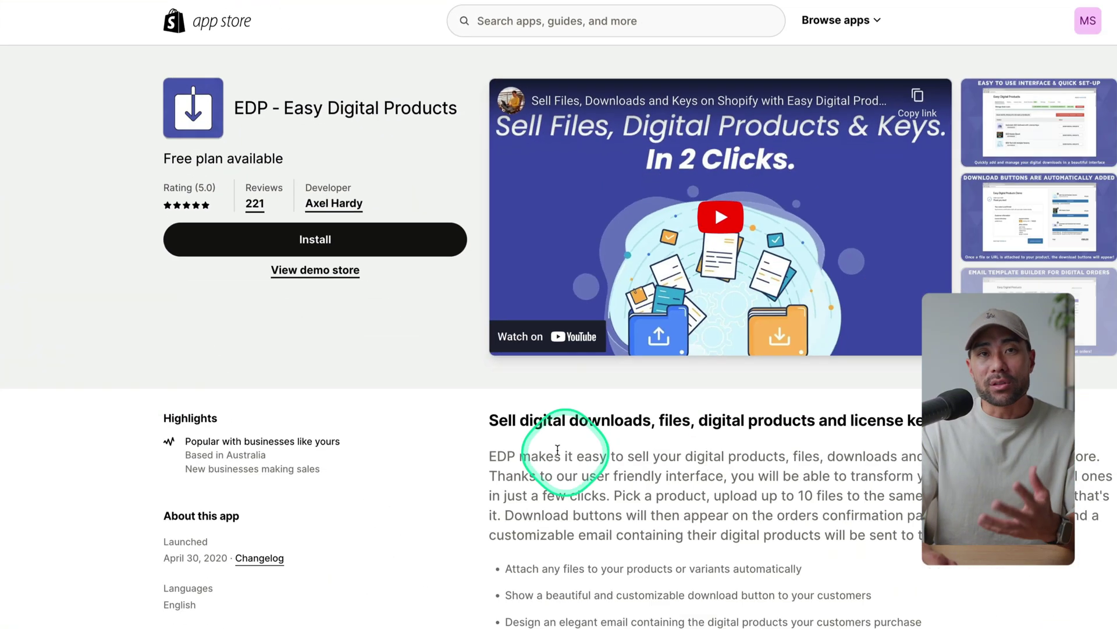
Step: Review EDP's feature list and the Filemonk and Sky Pilot listings, then return to results
{"action": "scroll", "coordinate": [492, 423], "scroll_direction": "down", "scroll_amount": 10}
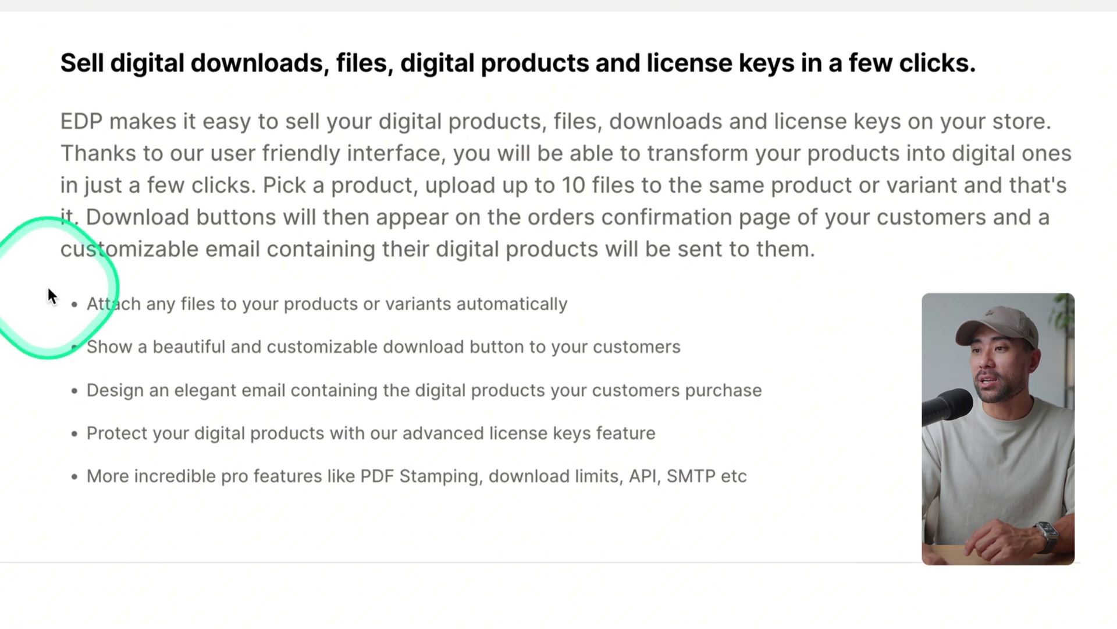
{"action": "left_click_drag", "start_coordinate": [47, 294], "coordinate": [712, 481]}
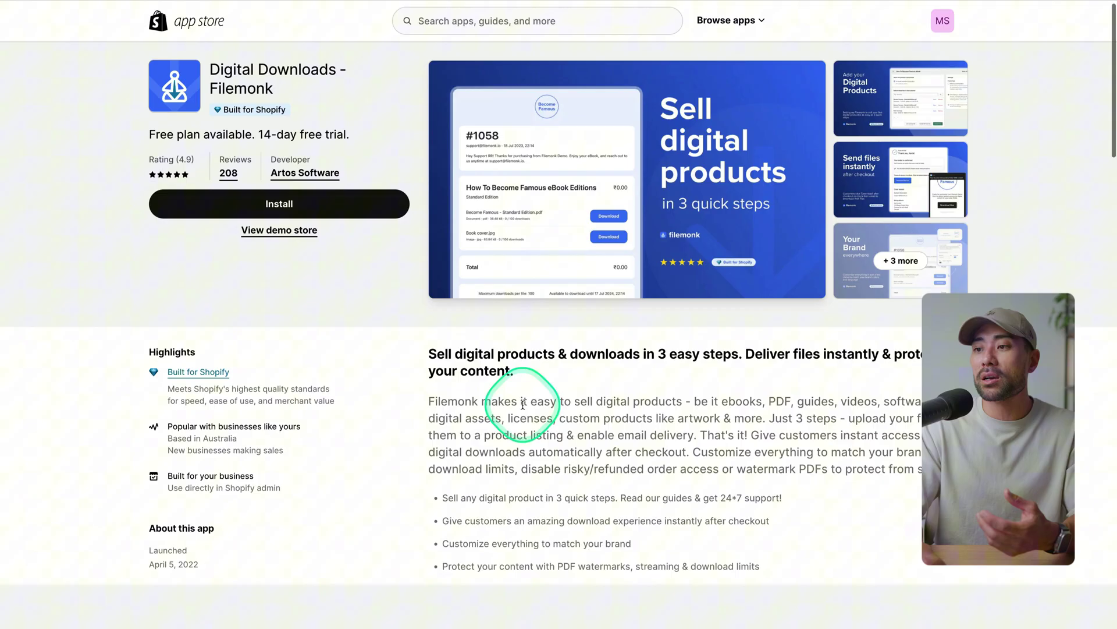
{"action": "scroll", "coordinate": [522, 403], "scroll_direction": "down", "scroll_amount": 10}
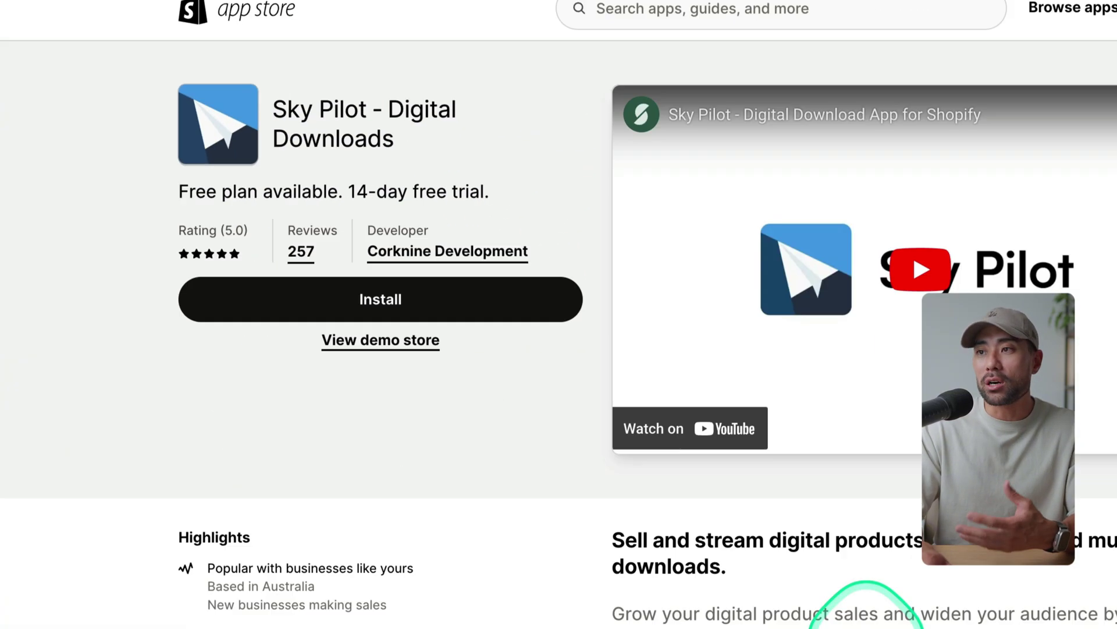
{"action": "scroll", "coordinate": [864, 626], "scroll_direction": "down", "scroll_amount": 10}
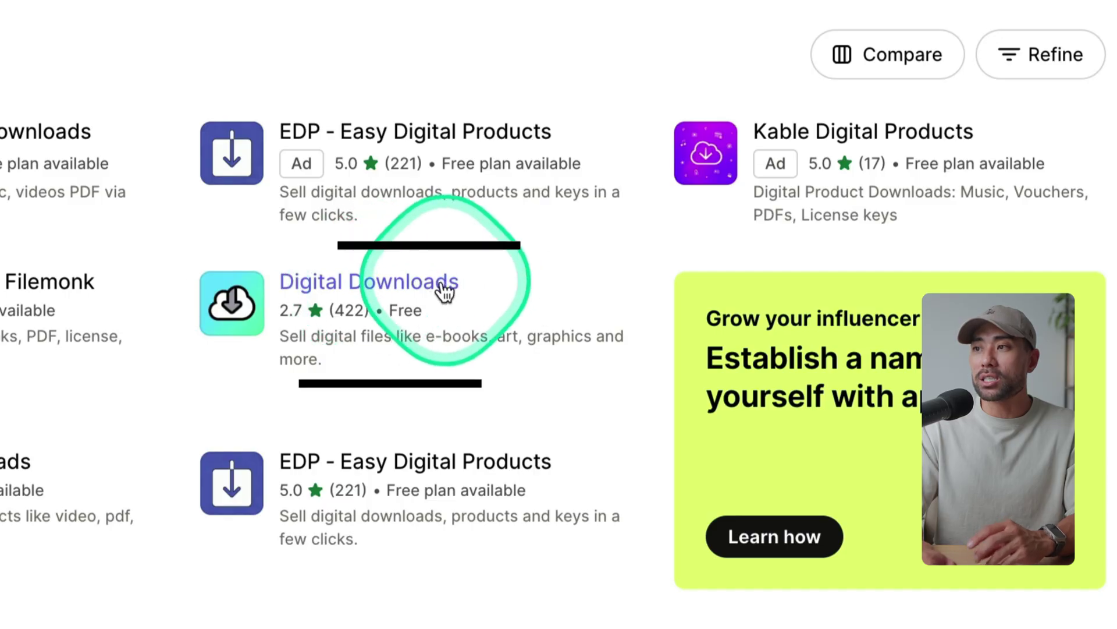
Step: Install Shopify's free Digital Downloads app and approve its data access permissions
{"action": "left_click", "coordinate": [444, 289]}
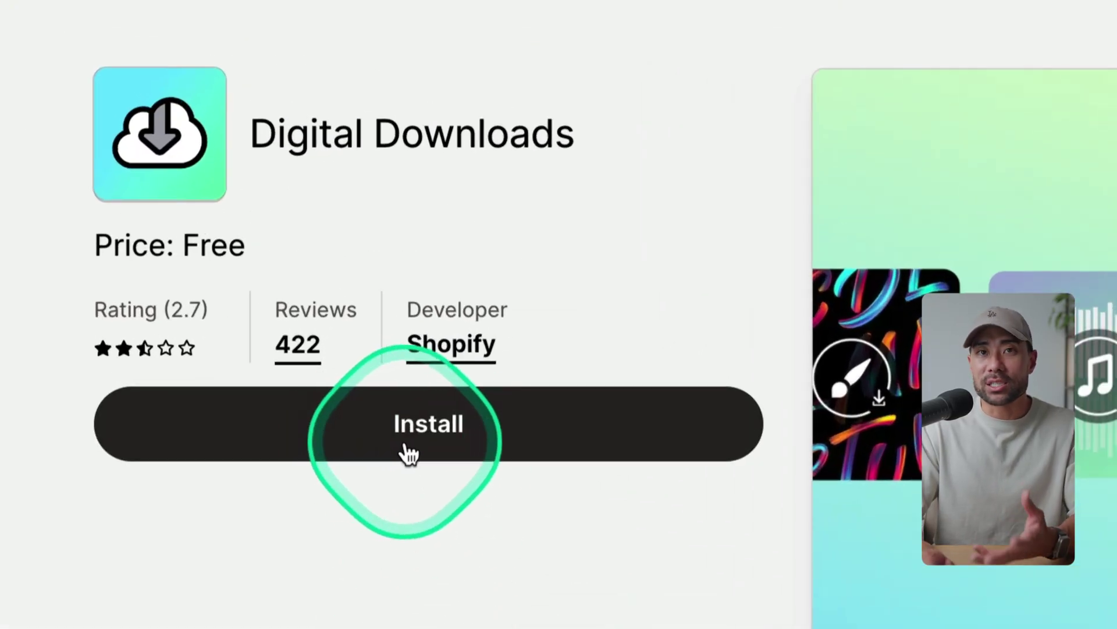
{"action": "left_click", "coordinate": [409, 454]}
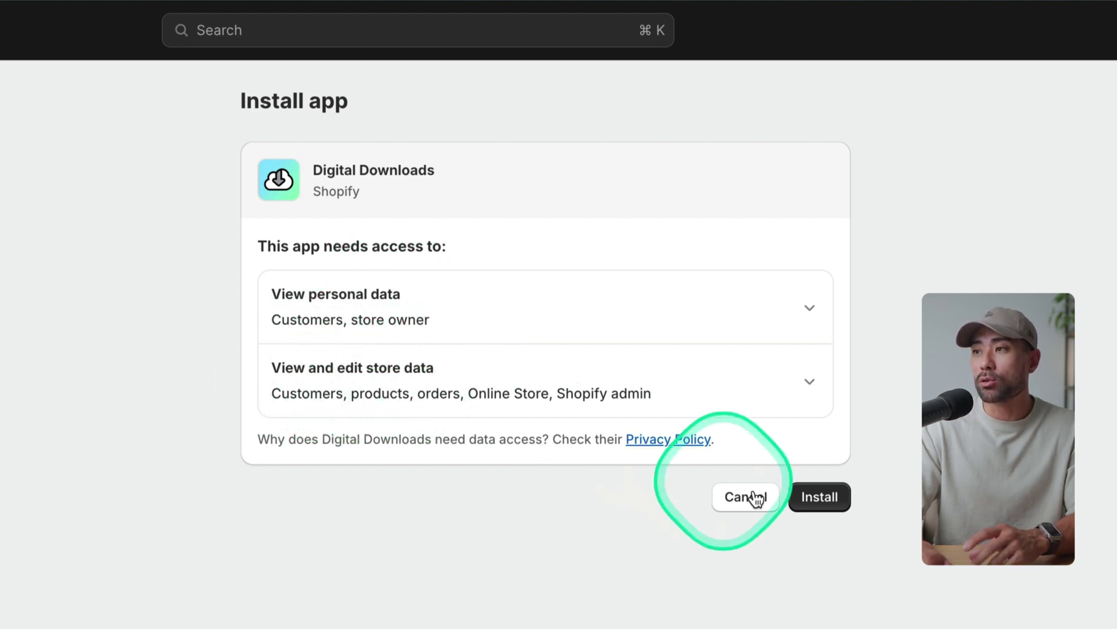
{"action": "left_click", "coordinate": [819, 498]}
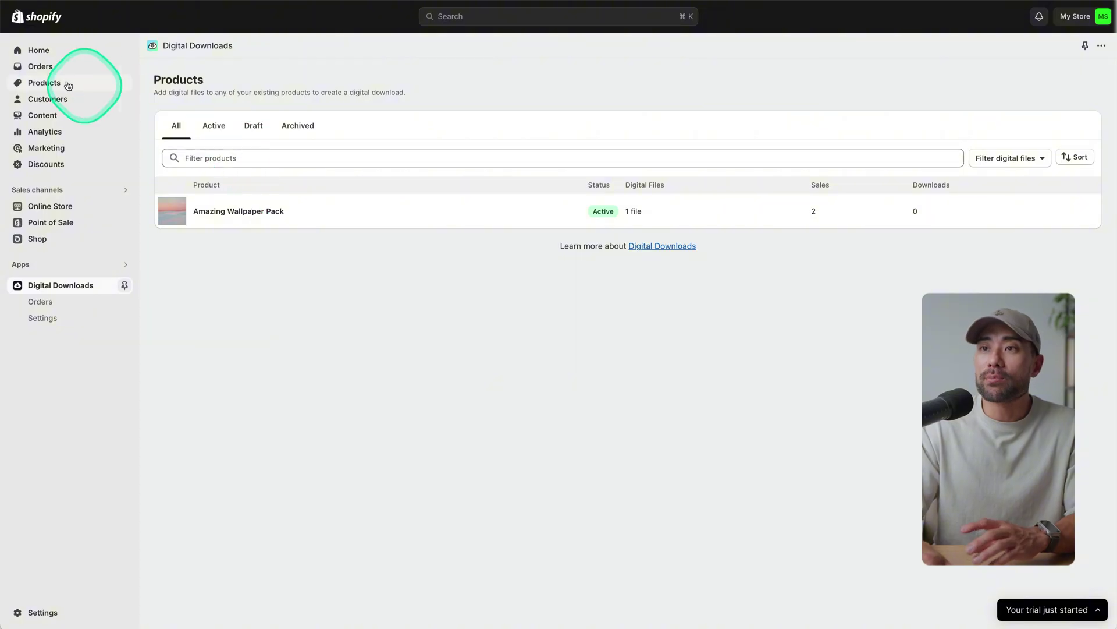
Step: Open Amazing Wallpaper Pack from the Products list and scroll through its details
{"action": "left_click", "coordinate": [44, 85]}
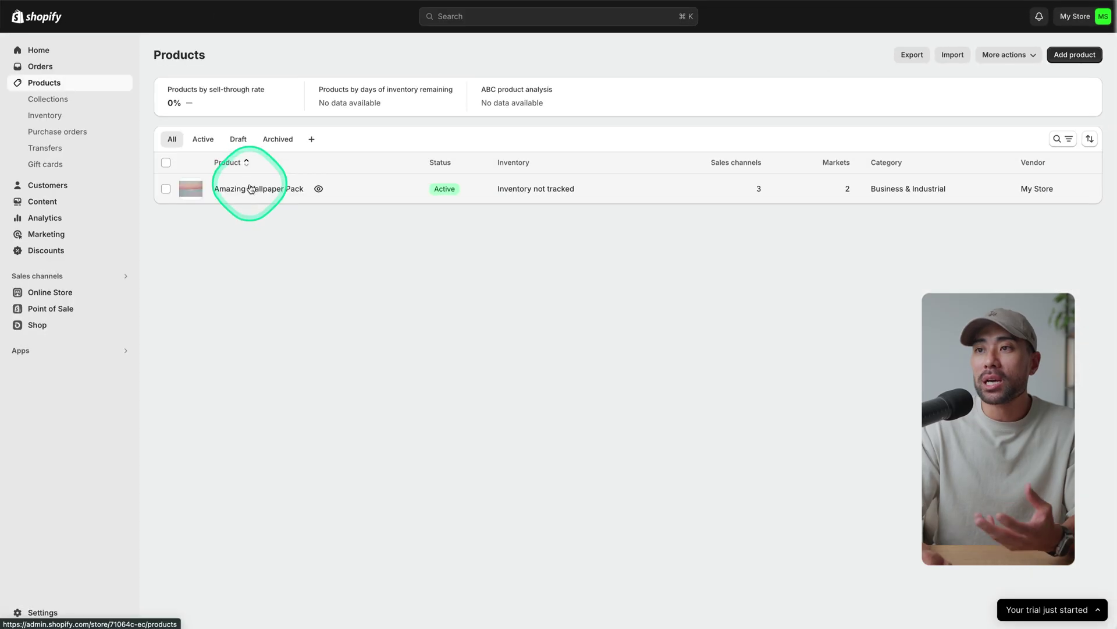
{"action": "left_click", "coordinate": [247, 190]}
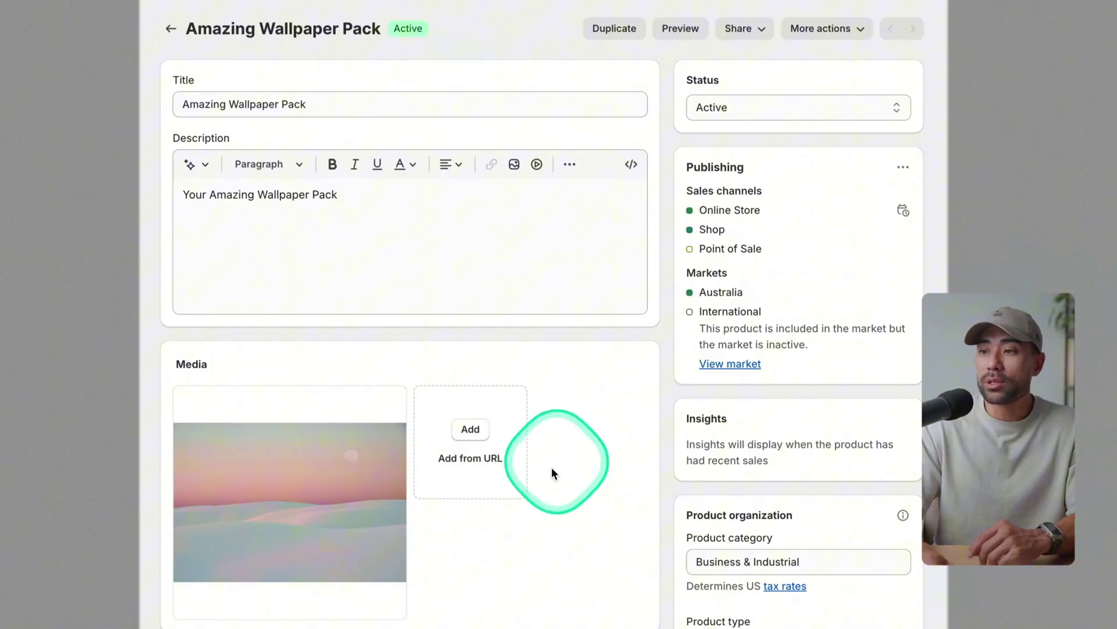
{"action": "scroll", "coordinate": [546, 470], "scroll_direction": "down", "scroll_amount": 10}
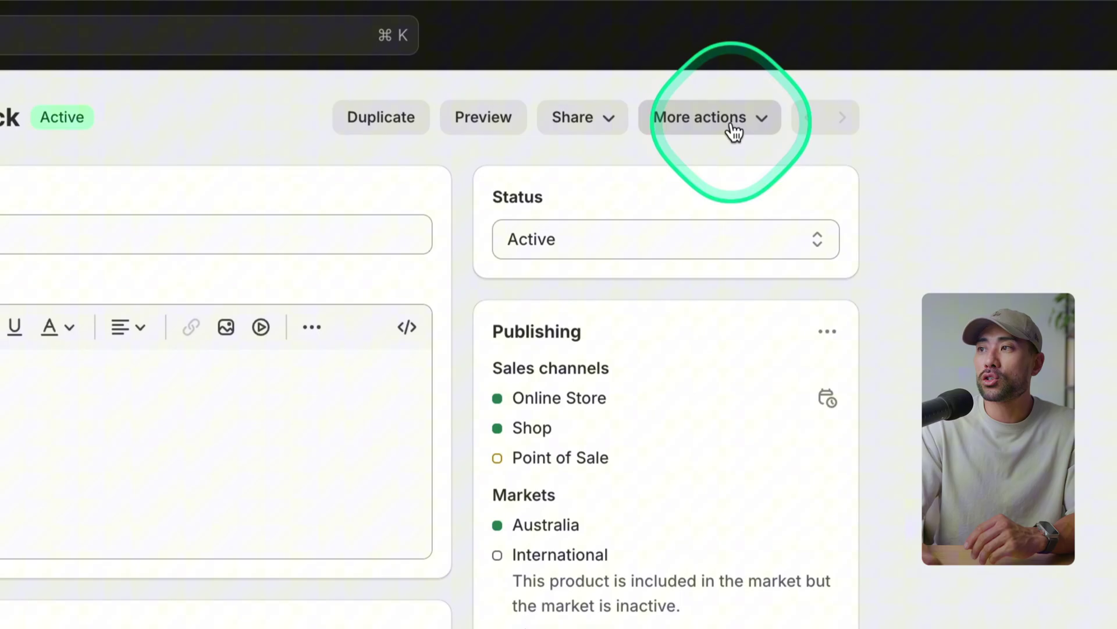
Step: Use More actions > Add digital file to reach Amazing Wallpaper Pack's digital files page
{"action": "left_click", "coordinate": [731, 126]}
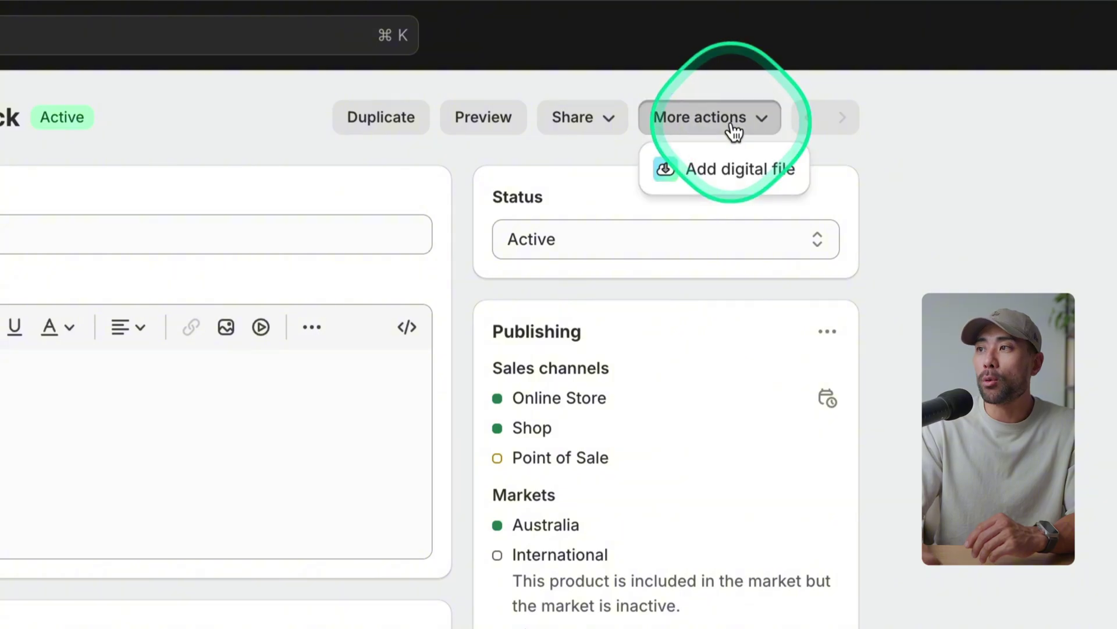
{"action": "left_click", "coordinate": [708, 185]}
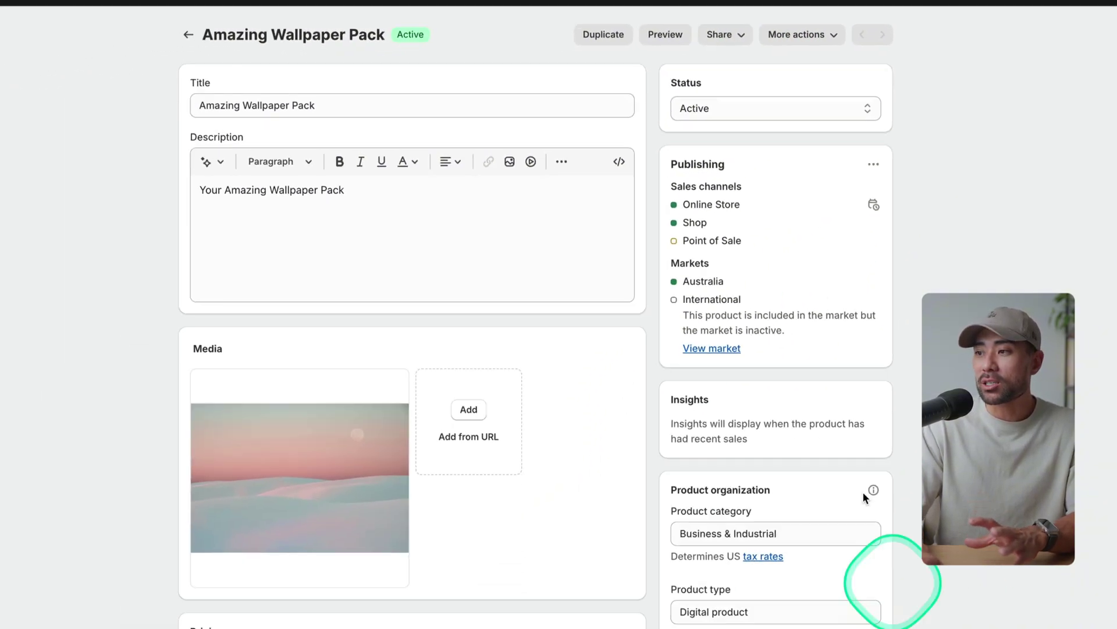
{"action": "scroll", "coordinate": [606, 388], "scroll_direction": "down", "scroll_amount": 8}
{"action": "scroll", "coordinate": [606, 389], "scroll_direction": "up", "scroll_amount": 10}
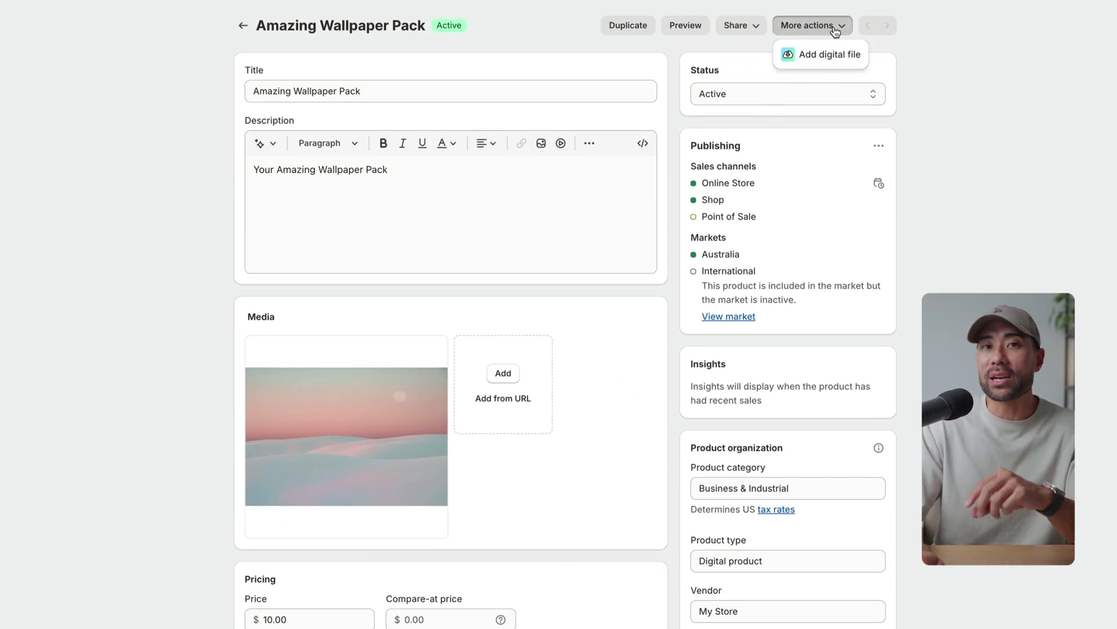
{"action": "left_click", "coordinate": [821, 57]}
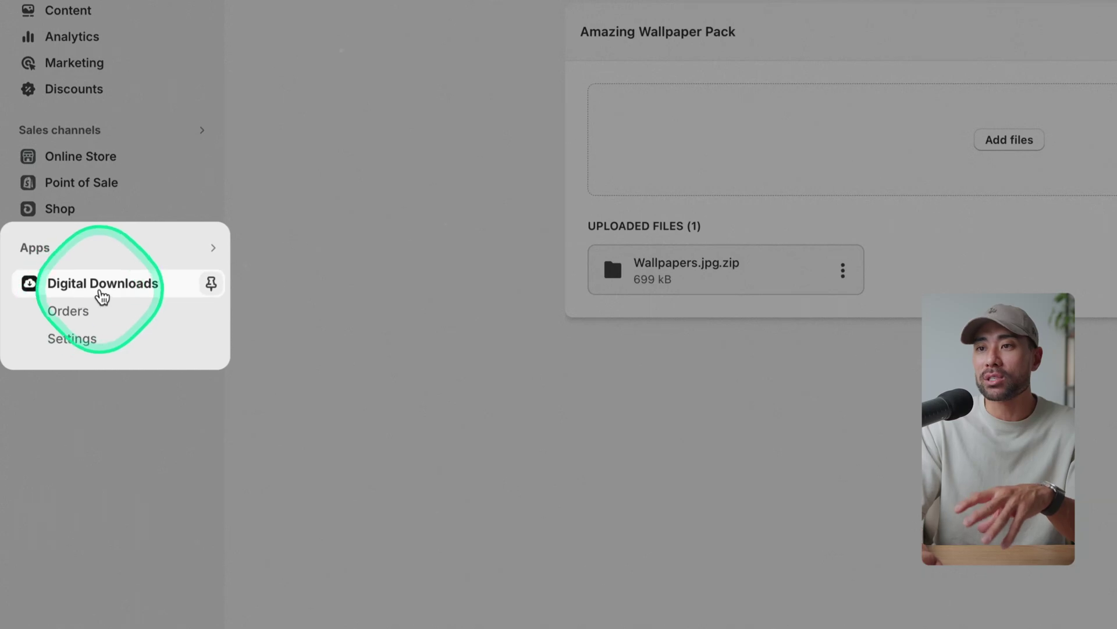
Step: Upload Wallpapers.jpg.zip from Finder to Amazing Wallpaper Pack in the Digital Downloads app
{"action": "left_click", "coordinate": [88, 293]}
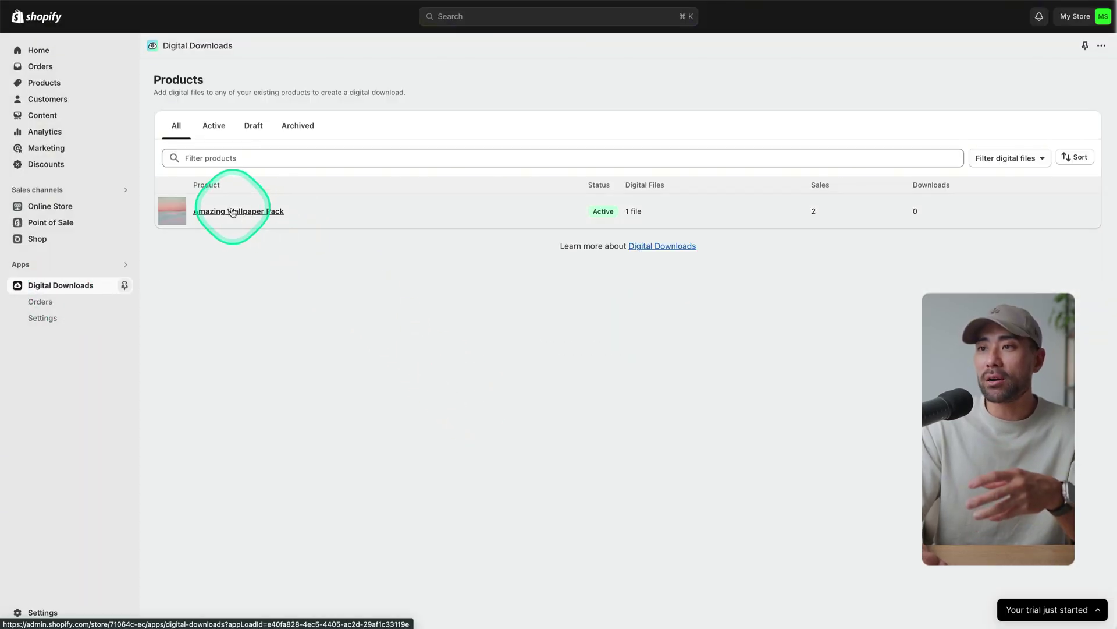
{"action": "left_click", "coordinate": [230, 211]}
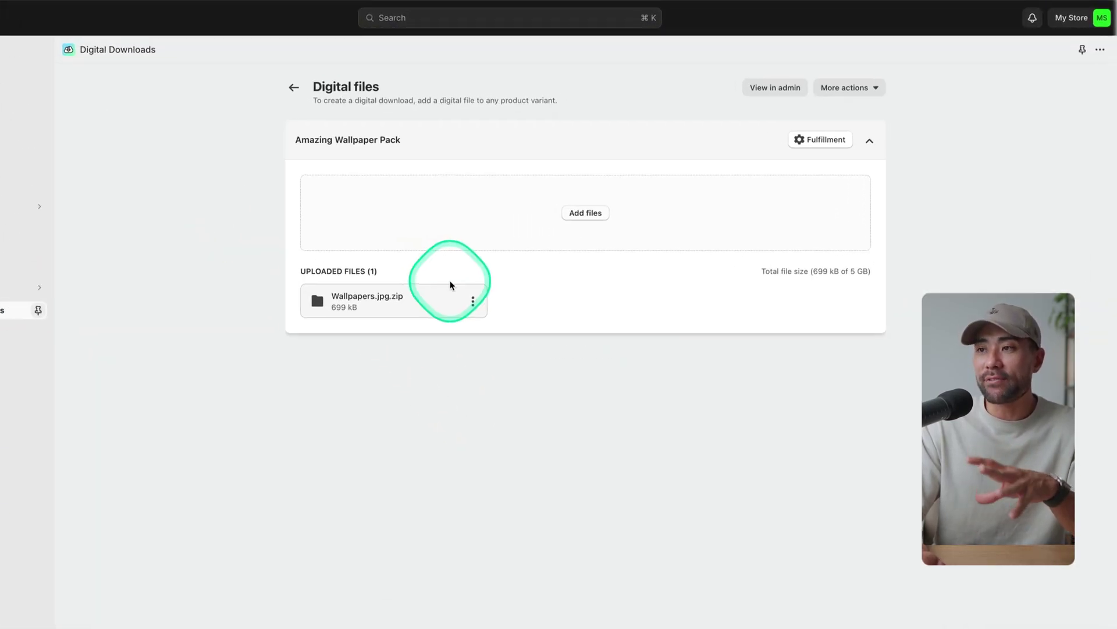
{"action": "left_click", "coordinate": [572, 399]}
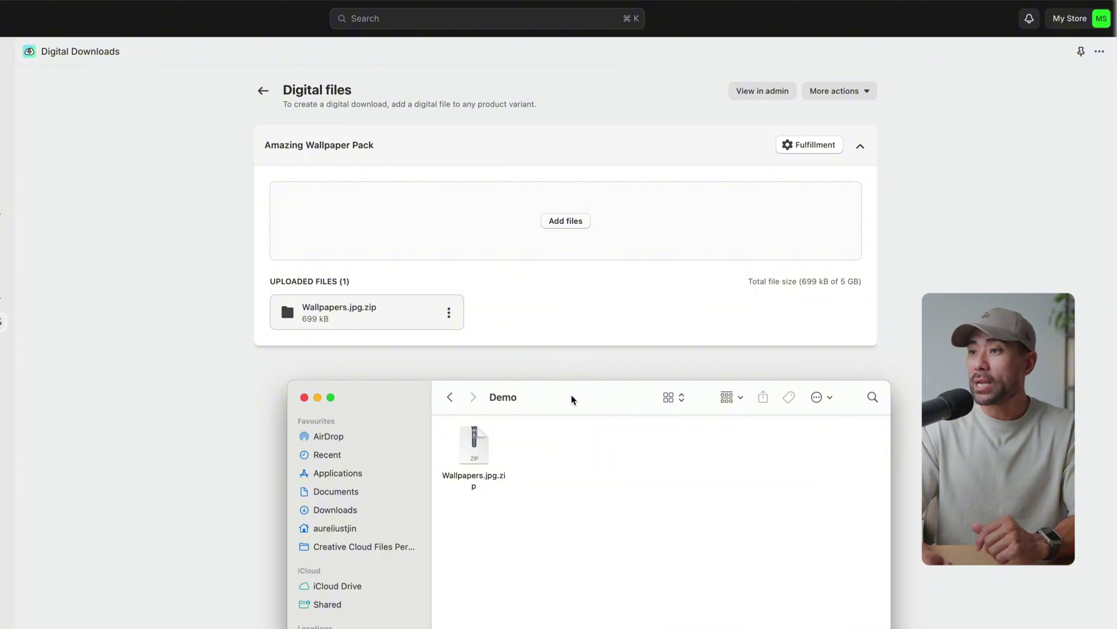
{"action": "left_click_drag", "start_coordinate": [488, 423], "coordinate": [531, 232]}
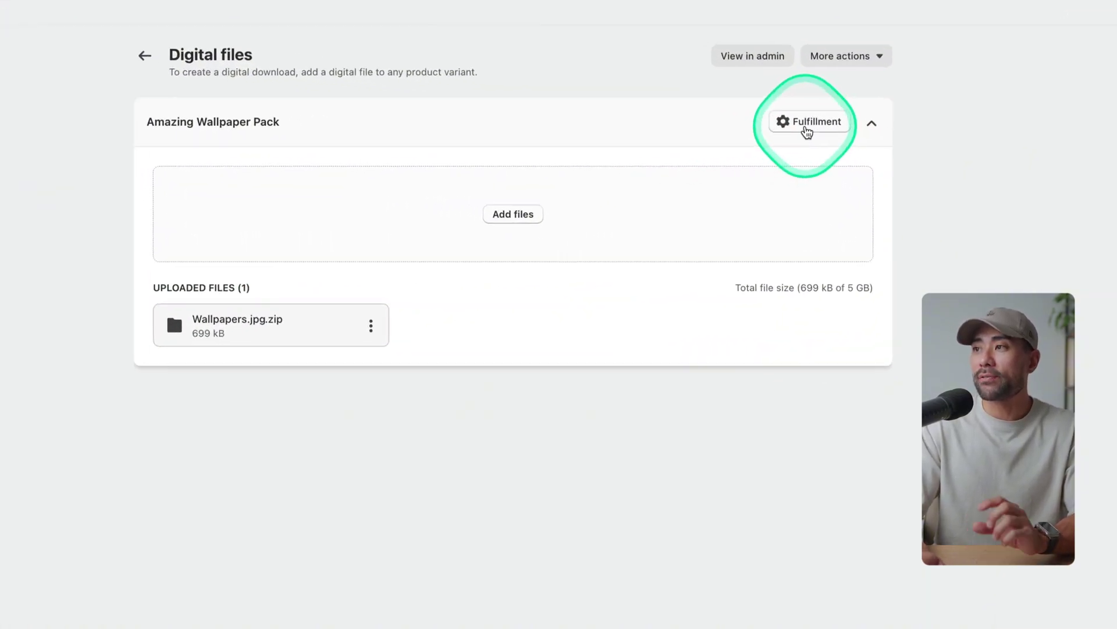
Step: In fulfillment settings, try a max of 3 downloads, then switch back to unlimited downloads
{"action": "left_click", "coordinate": [807, 129]}
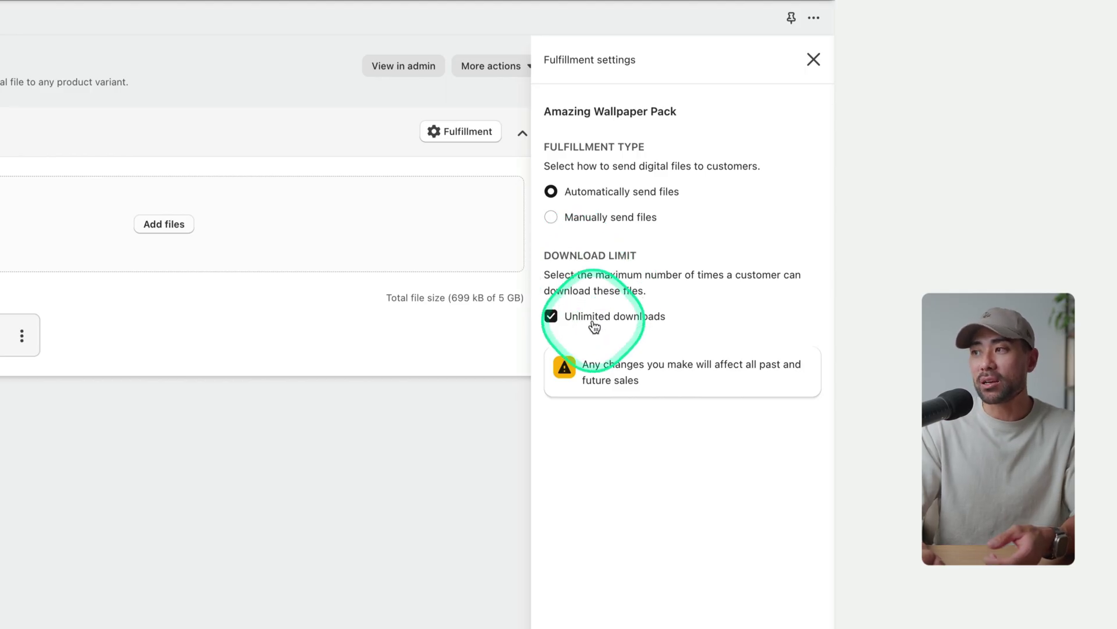
{"action": "left_click", "coordinate": [551, 317]}
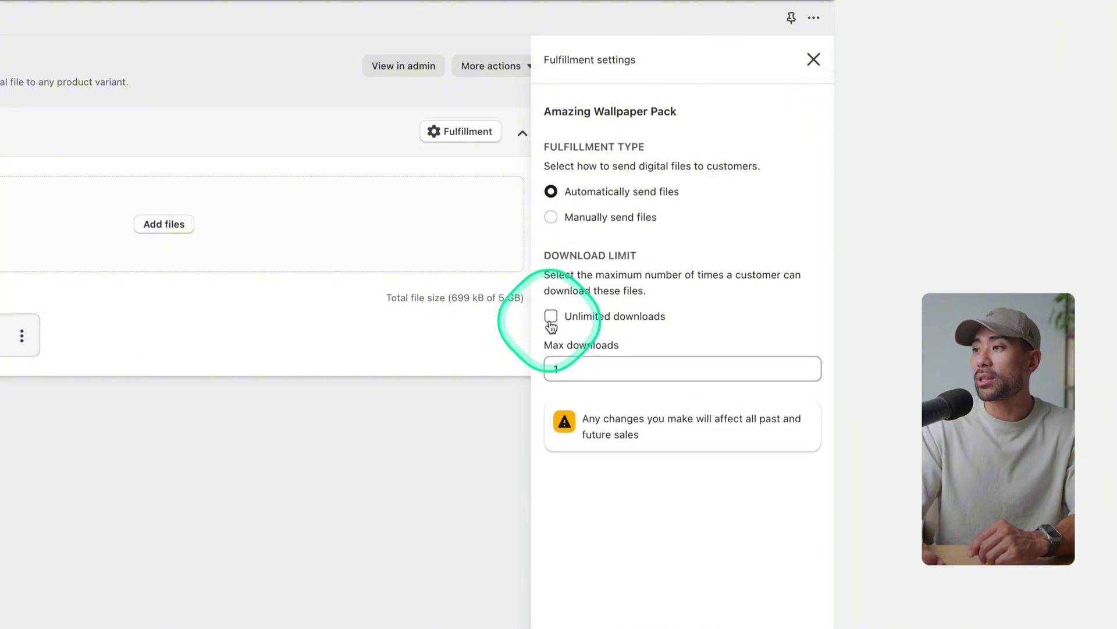
{"action": "double_click", "coordinate": [566, 373]}
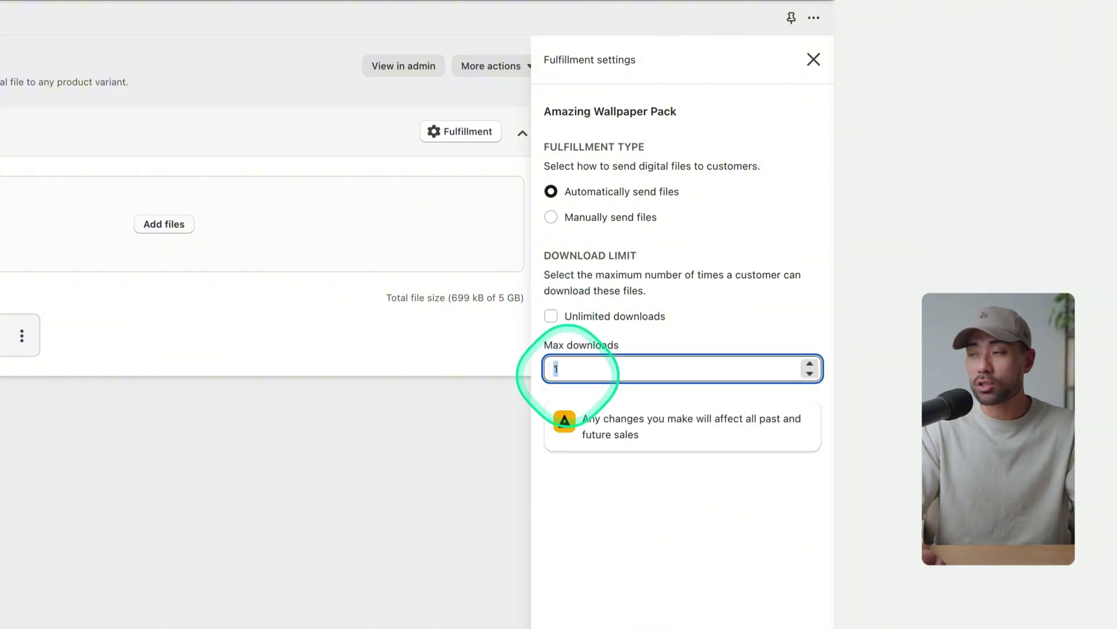
{"action": "type", "text": "3"}
{"action": "left_click", "coordinate": [611, 499]}
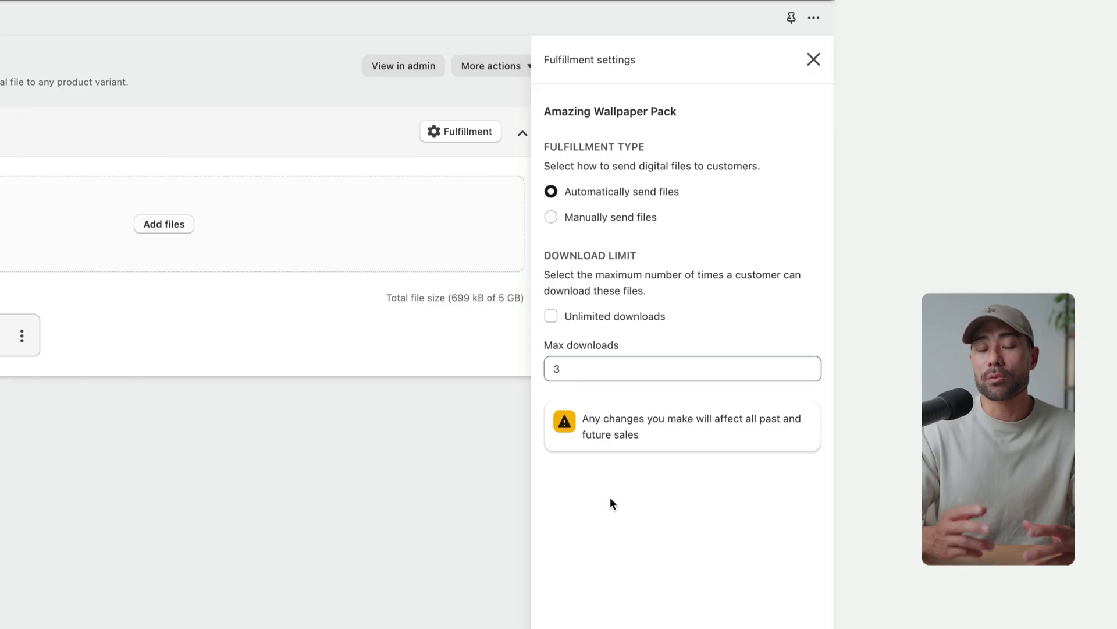
{"action": "left_click", "coordinate": [554, 320]}
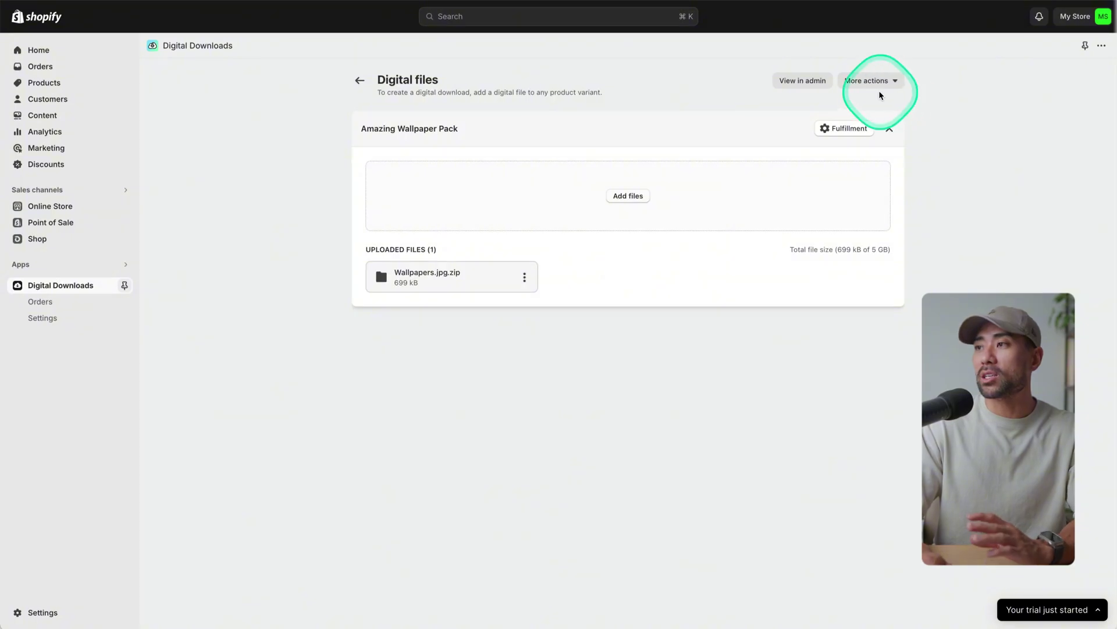
Step: Create a download link for Amazing Wallpaper Pack from the More actions menu
{"action": "left_click", "coordinate": [873, 82]}
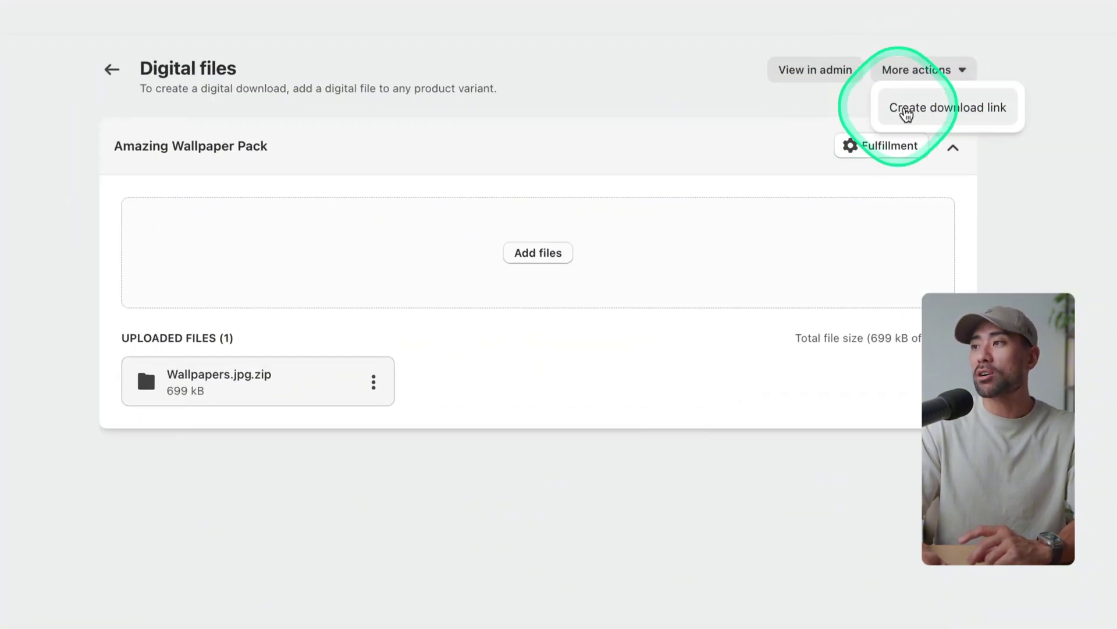
{"action": "left_click", "coordinate": [907, 113]}
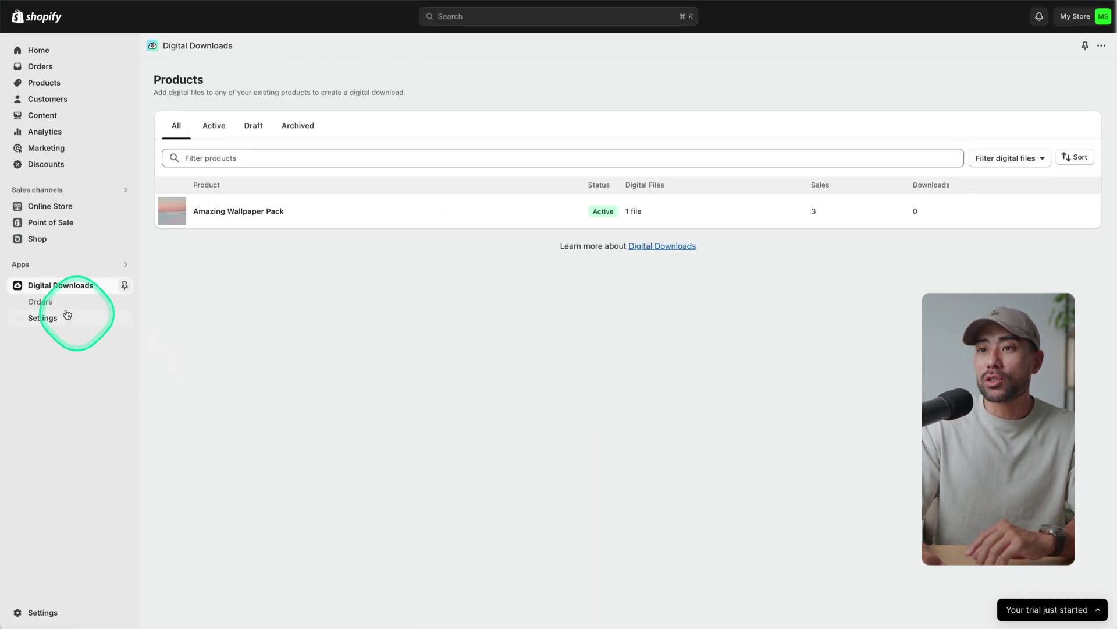
Step: Go to Digital Downloads Orders, then to its Settings page with email templates
{"action": "left_click", "coordinate": [46, 302]}
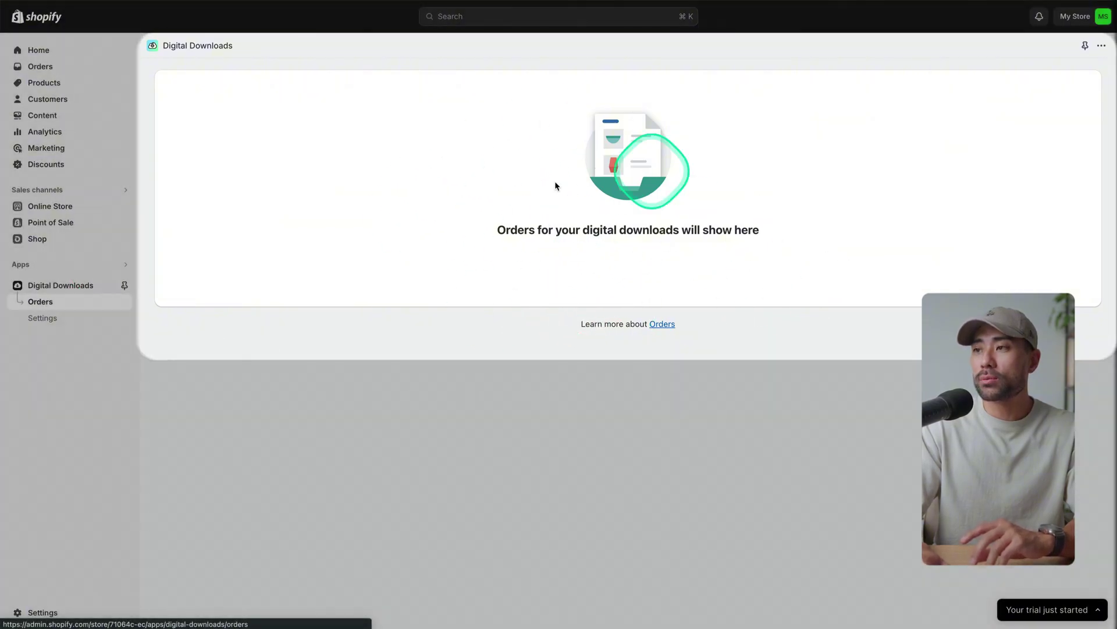
{"action": "left_click", "coordinate": [42, 318]}
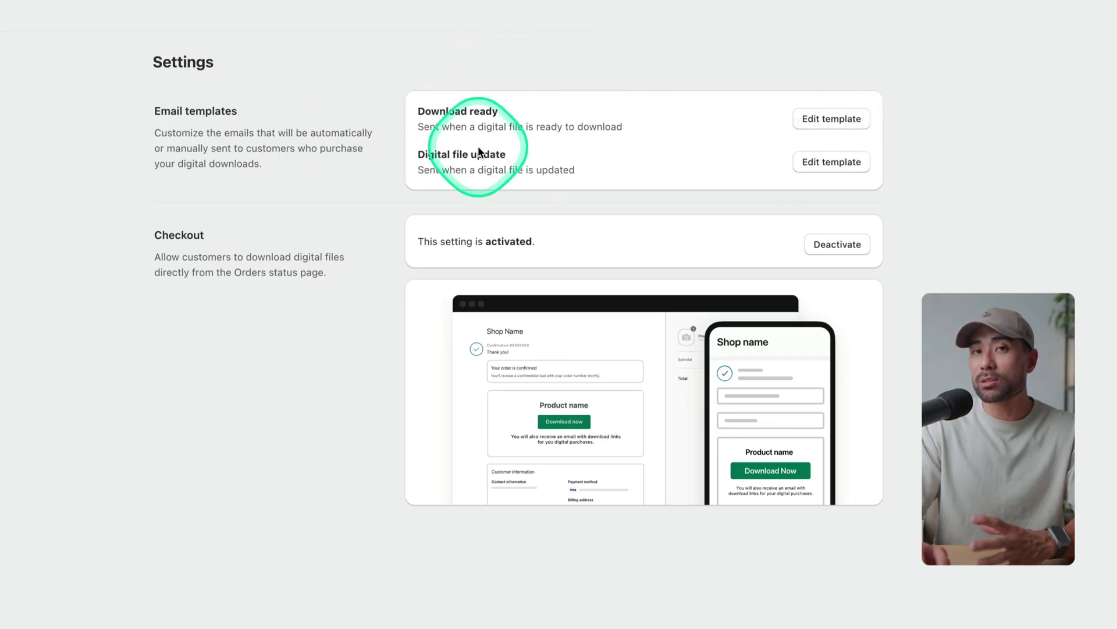
Step: Open the Download ready email template for editing
{"action": "left_click", "coordinate": [855, 119]}
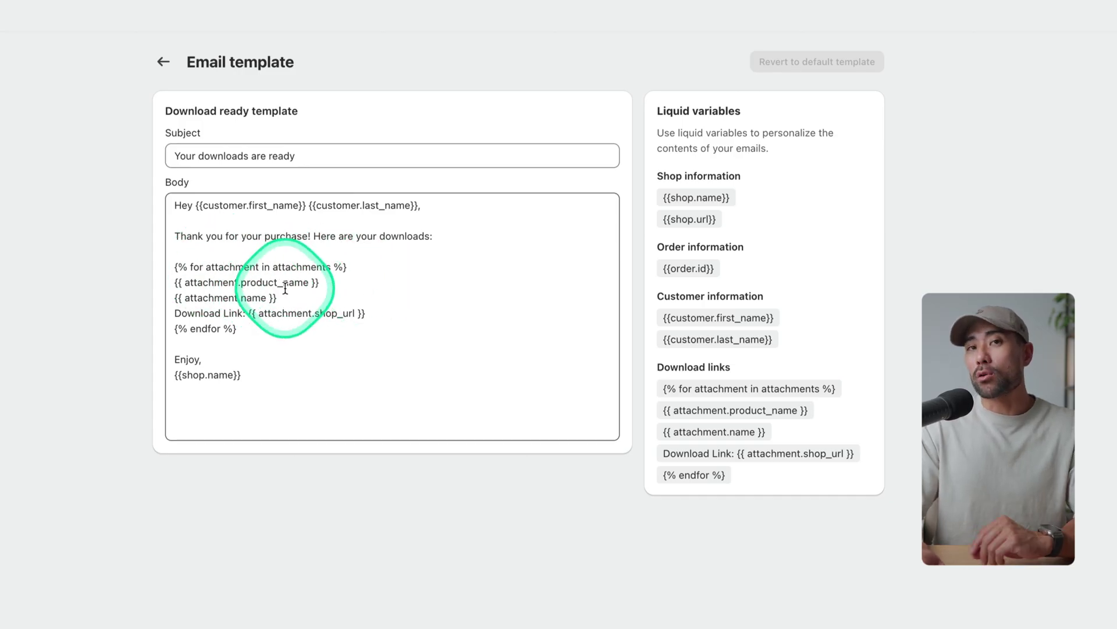
Step: Insert a new body line above the {% for download-link loop, beginning the thank-you text with 'We'
{"action": "left_click", "coordinate": [300, 252]}
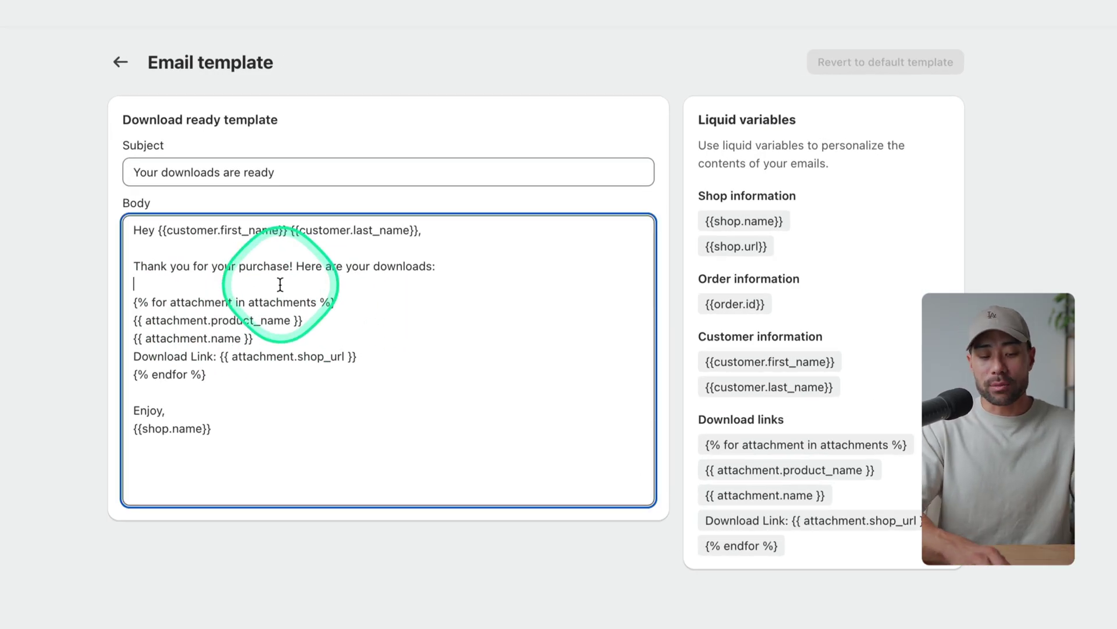
{"action": "key", "text": "Return"}
{"action": "type", "text": "We appre"}
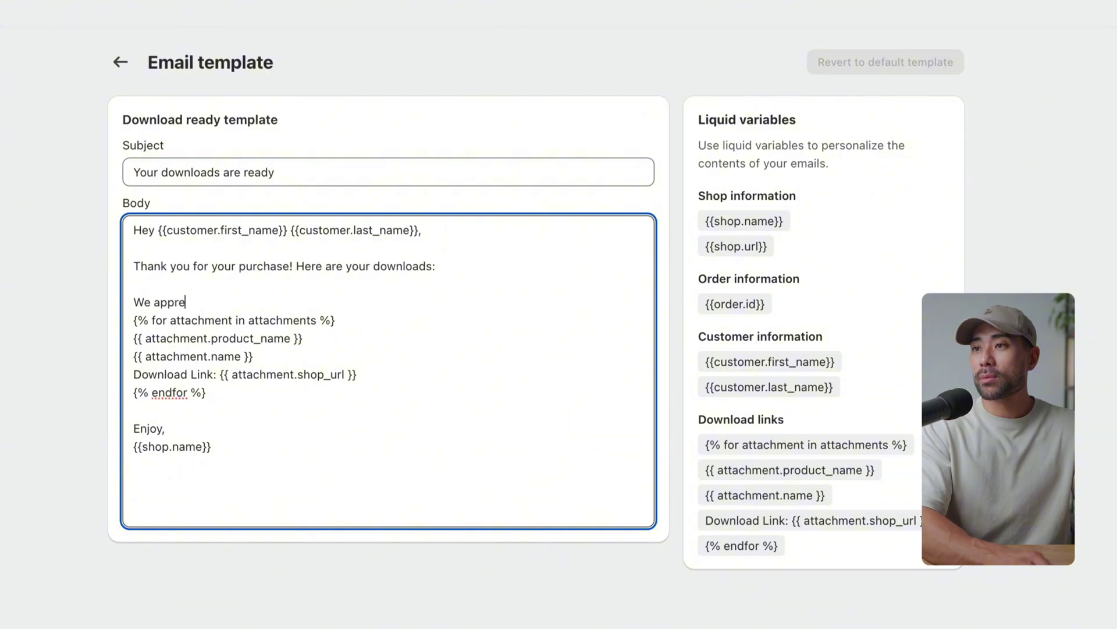